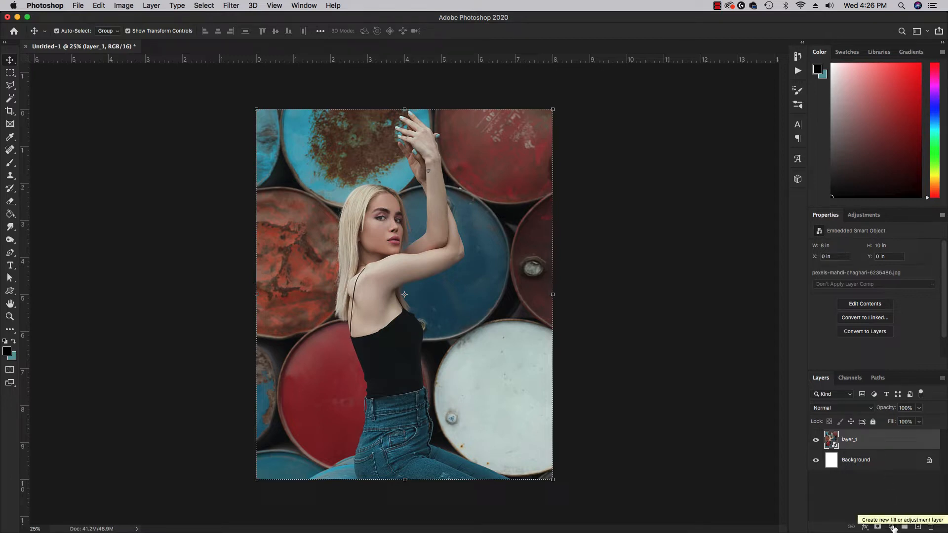
- Add a Curves adjustment layer from the Layers panel's adjustment menu, creating Curves 1 above layer_1
{"action": "left_click", "coordinate": [892, 527]}
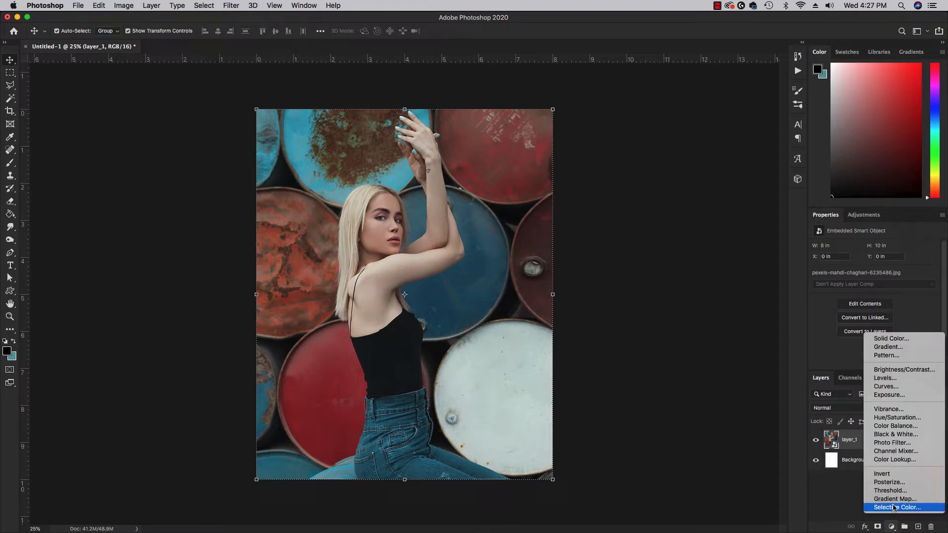
{"action": "left_click", "coordinate": [897, 388]}
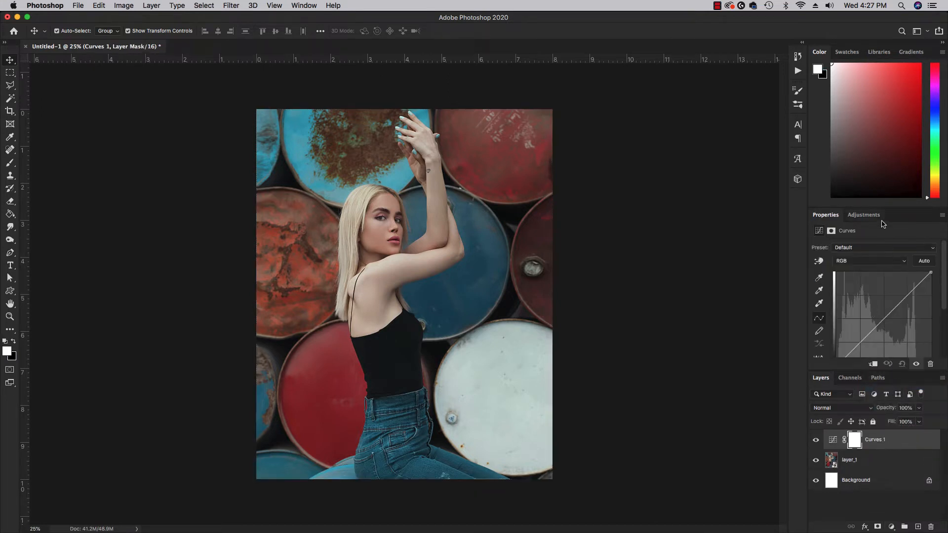
- Float the Curves Properties panel as a larger window and add a slightly nudged midpoint to the curve
{"action": "left_click_drag", "start_coordinate": [897, 220], "coordinate": [656, 121]}
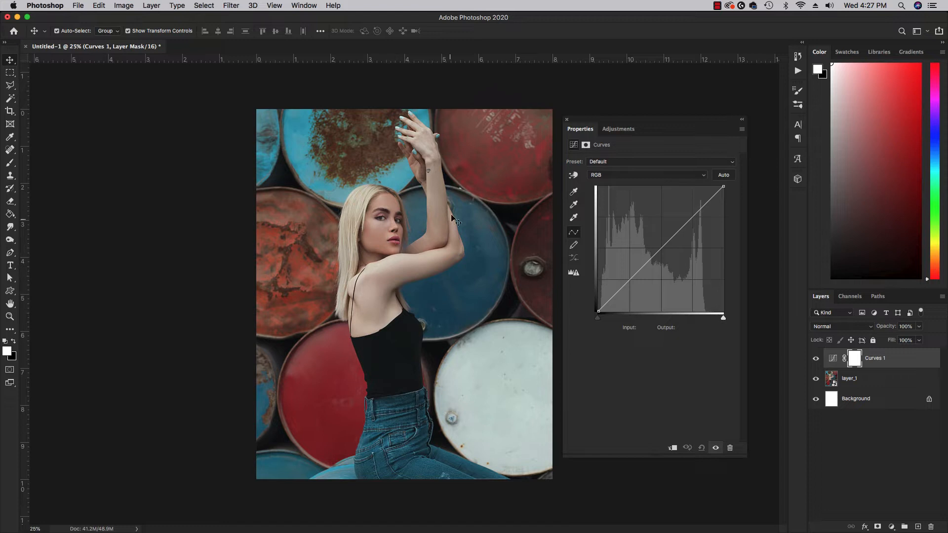
{"action": "left_click", "coordinate": [662, 249]}
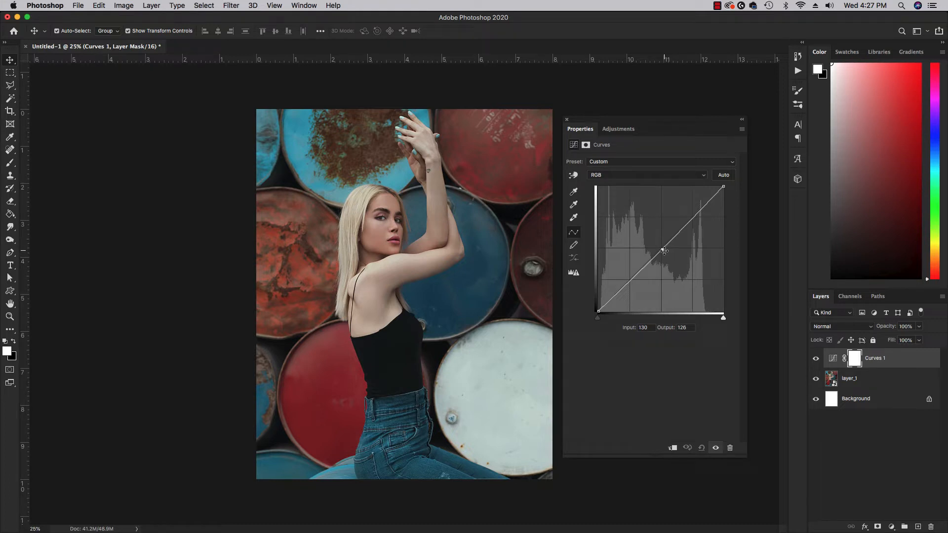
{"action": "left_click_drag", "start_coordinate": [662, 250], "coordinate": [693, 220]}
- Drag a lower point down and an upper point up into an S-curve, with the highlight point at 187/196
{"action": "left_click", "coordinate": [643, 267]}
{"action": "left_click_drag", "start_coordinate": [642, 268], "coordinate": [649, 272]}
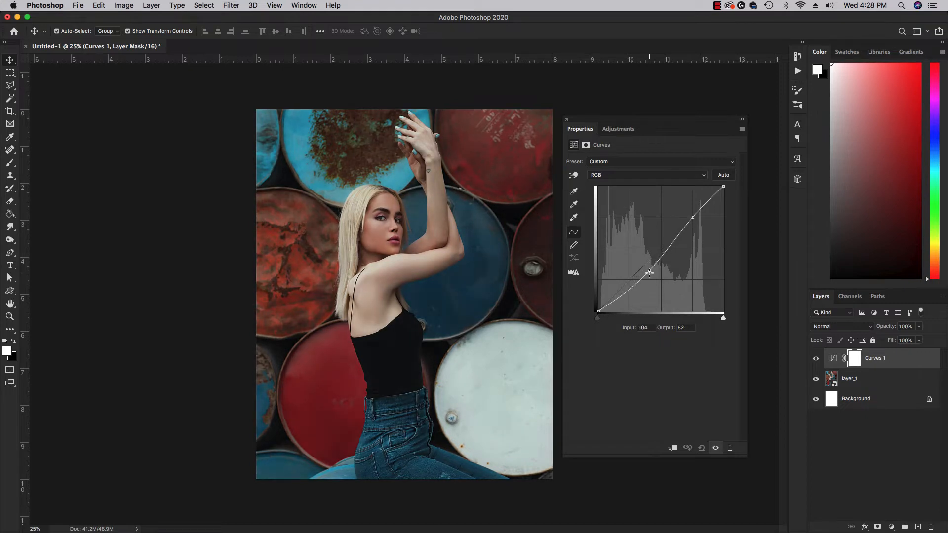
{"action": "left_click_drag", "start_coordinate": [694, 219], "coordinate": [689, 215]}
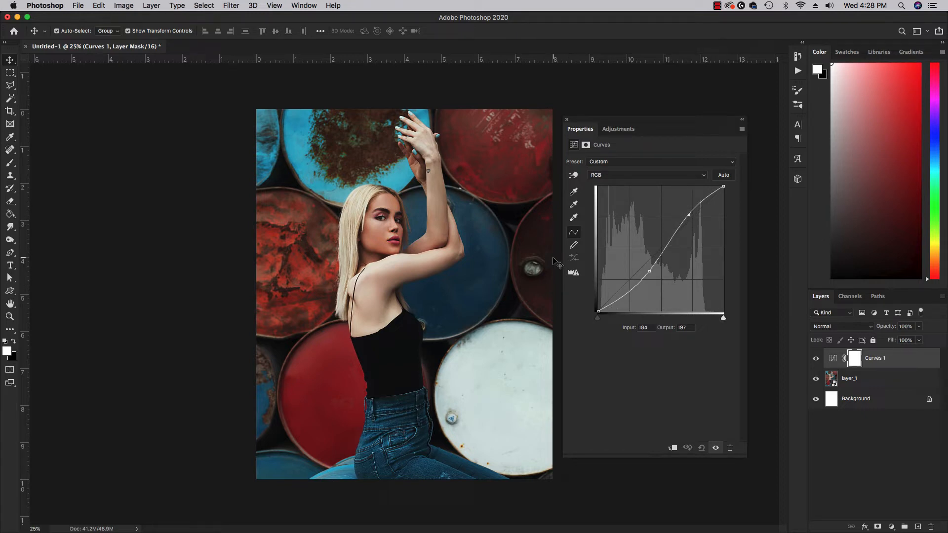
{"action": "left_click_drag", "start_coordinate": [649, 271], "coordinate": [646, 273]}
{"action": "left_click_drag", "start_coordinate": [689, 215], "coordinate": [691, 216]}
- Switch Curves 1 to the Red channel, pull a point down, then return it to the diagonal
{"action": "left_click", "coordinate": [653, 178]}
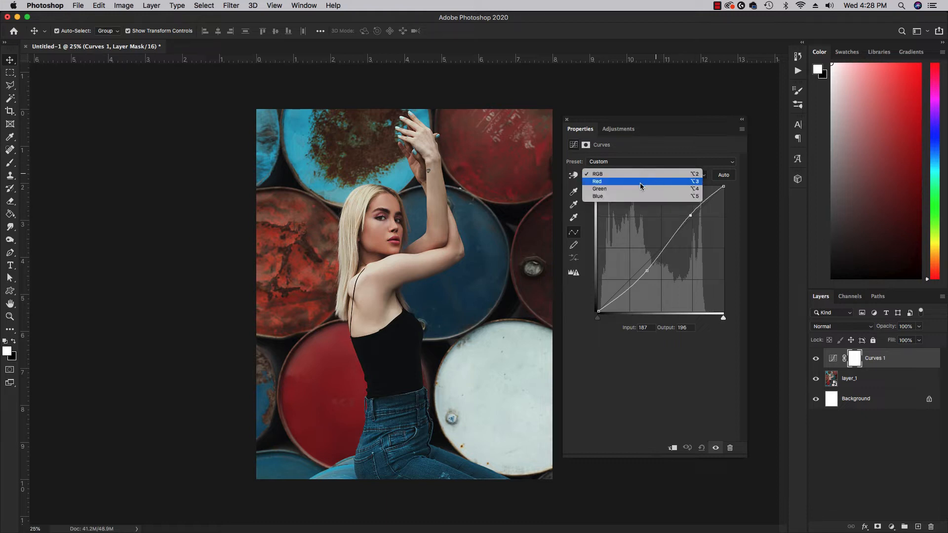
{"action": "left_click", "coordinate": [638, 182]}
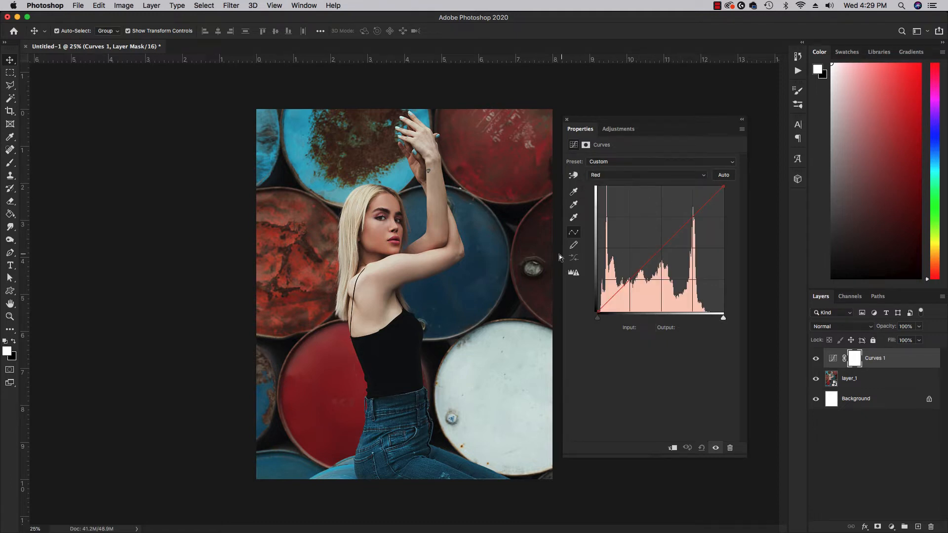
{"action": "left_click", "coordinate": [676, 236]}
{"action": "mouse_move", "coordinate": [676, 235]}
{"action": "left_mouse_down"}
{"action": "mouse_move", "coordinate": [689, 247]}
{"action": "mouse_move", "coordinate": [671, 222]}
{"action": "left_mouse_up"}
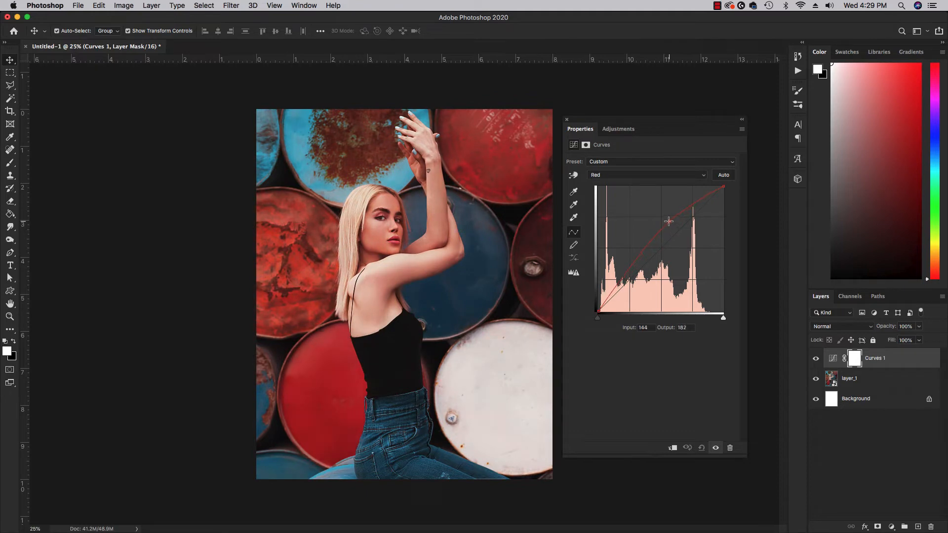
{"action": "left_click_drag", "start_coordinate": [669, 221], "coordinate": [681, 231]}
- Lower a point on the Green curve, view the Blue curve, then return to the combined RGB curve
{"action": "left_click", "coordinate": [662, 177]}
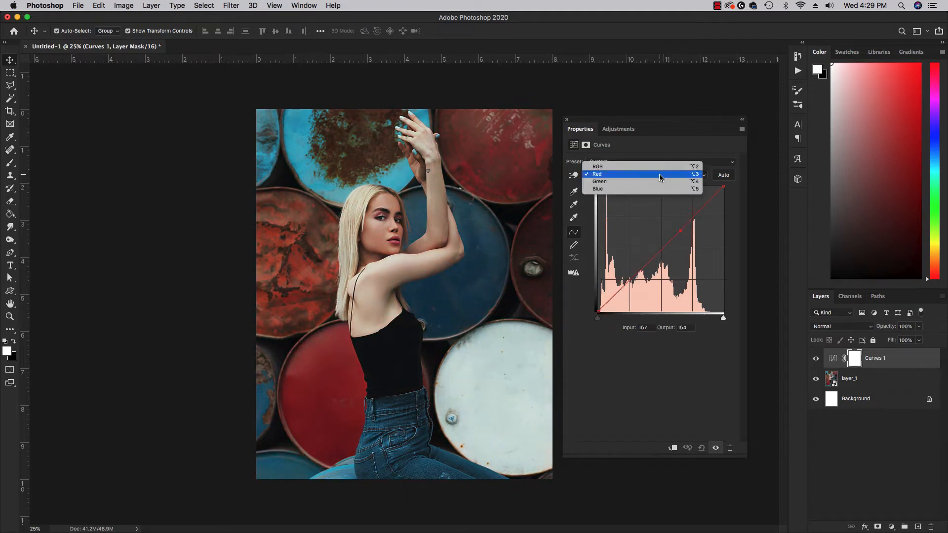
{"action": "left_click", "coordinate": [660, 184]}
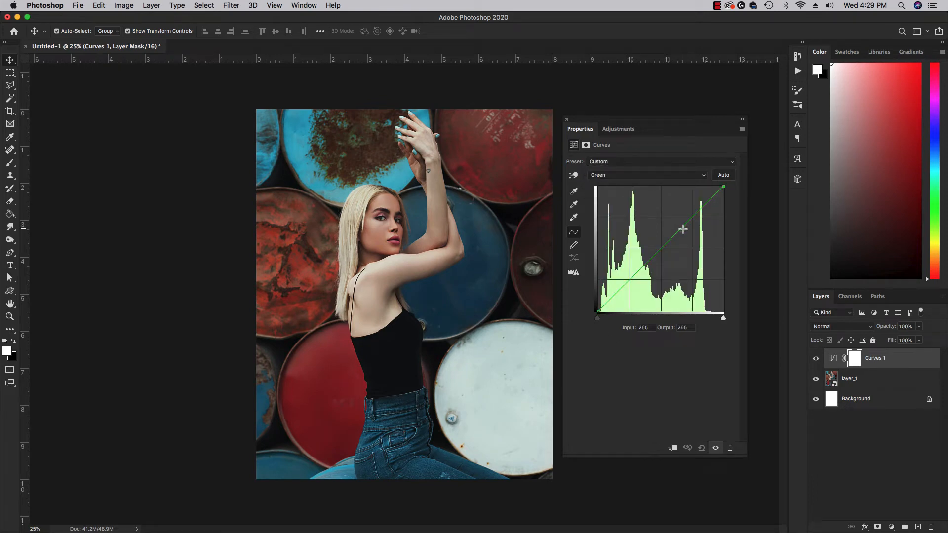
{"action": "left_click_drag", "start_coordinate": [682, 227], "coordinate": [669, 243]}
{"action": "left_click", "coordinate": [672, 178]}
{"action": "left_click", "coordinate": [673, 182]}
{"action": "left_click", "coordinate": [677, 176]}
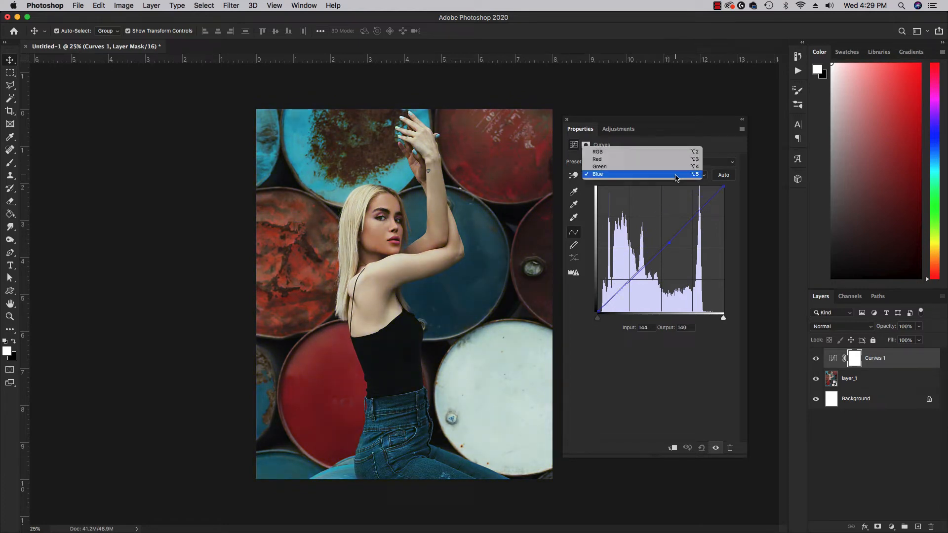
{"action": "left_click", "coordinate": [661, 154]}
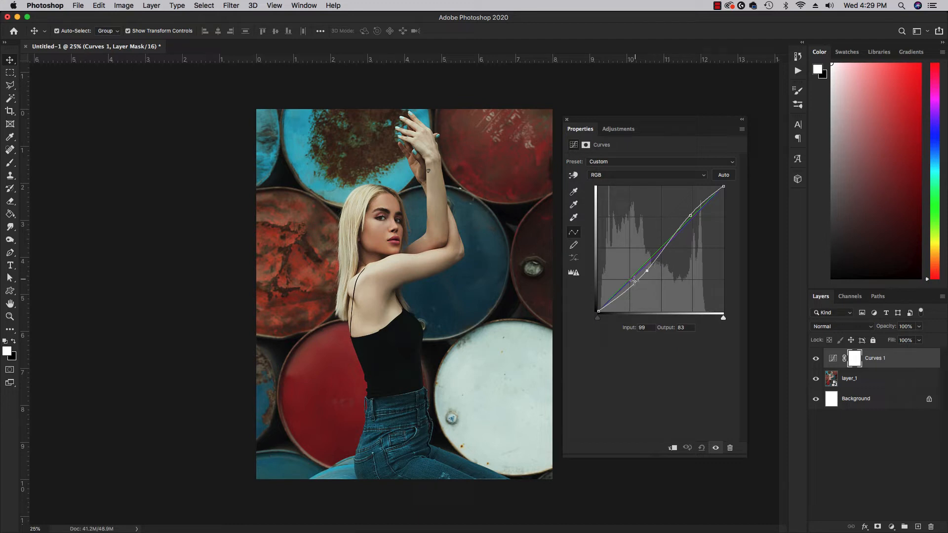
{"action": "left_click", "coordinate": [654, 177]}
{"action": "left_click", "coordinate": [647, 182]}
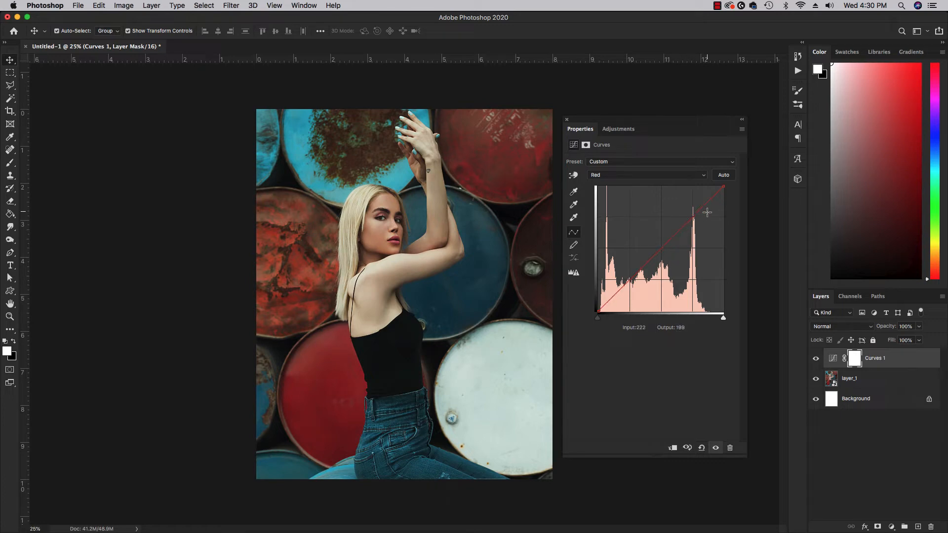
{"action": "left_click", "coordinate": [682, 179]}
{"action": "left_click", "coordinate": [681, 185]}
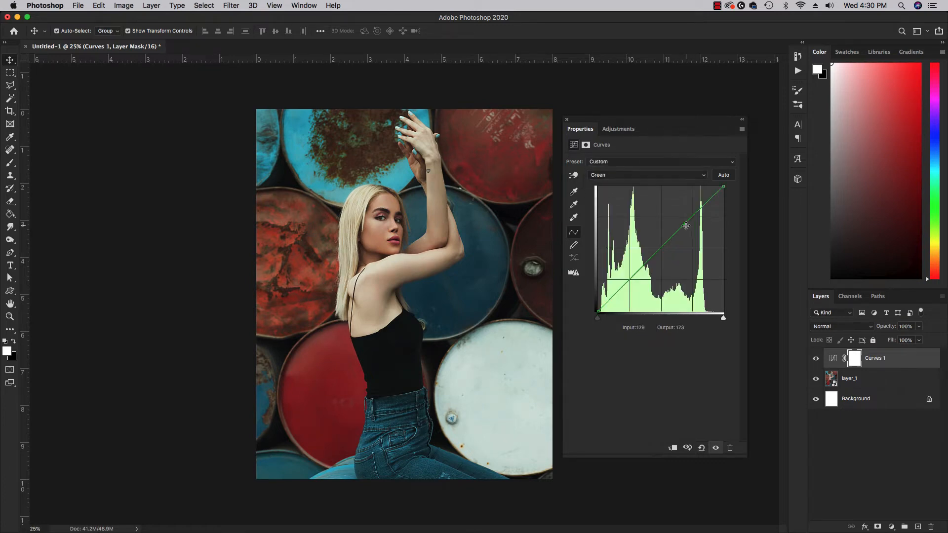
{"action": "left_click_drag", "start_coordinate": [686, 225], "coordinate": [684, 224]}
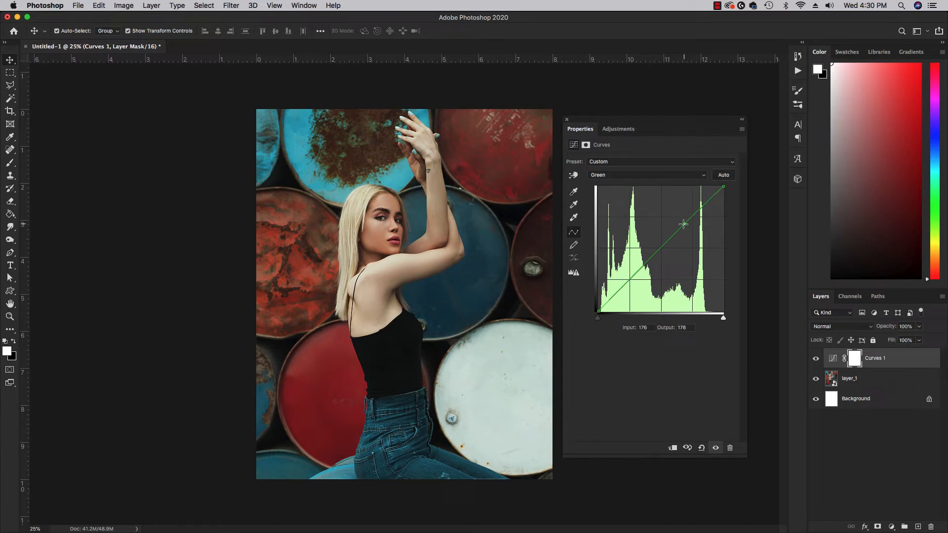
{"action": "left_click", "coordinate": [674, 177]}
{"action": "left_click", "coordinate": [663, 182]}
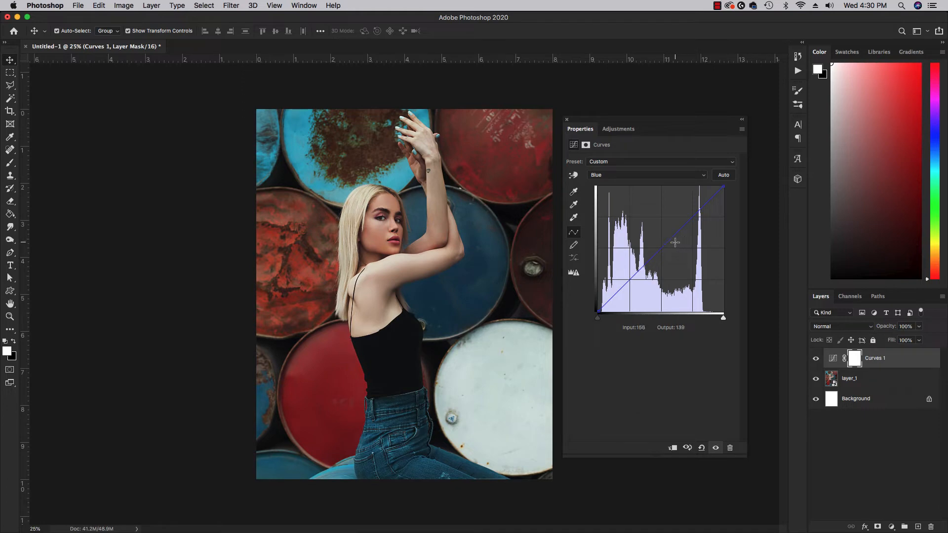
{"action": "left_click", "coordinate": [671, 178]}
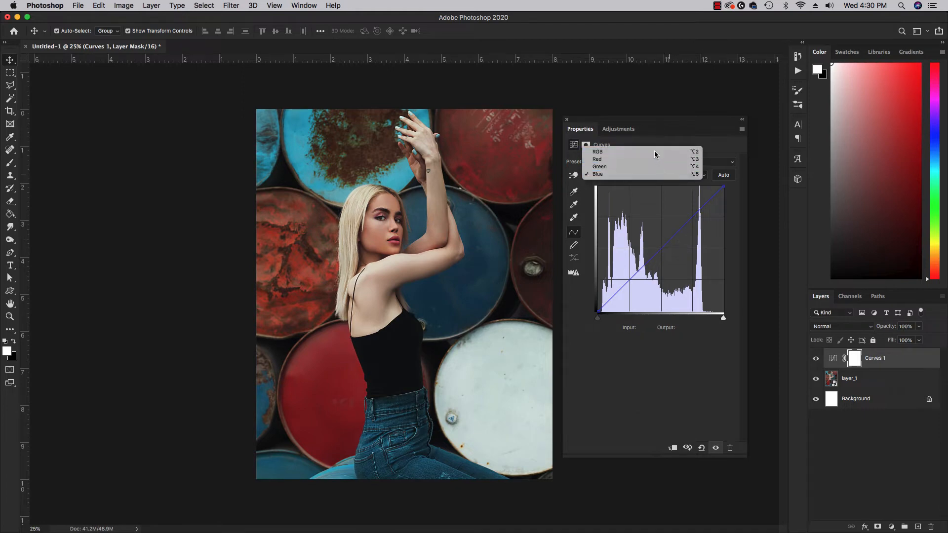
{"action": "left_click", "coordinate": [655, 154]}
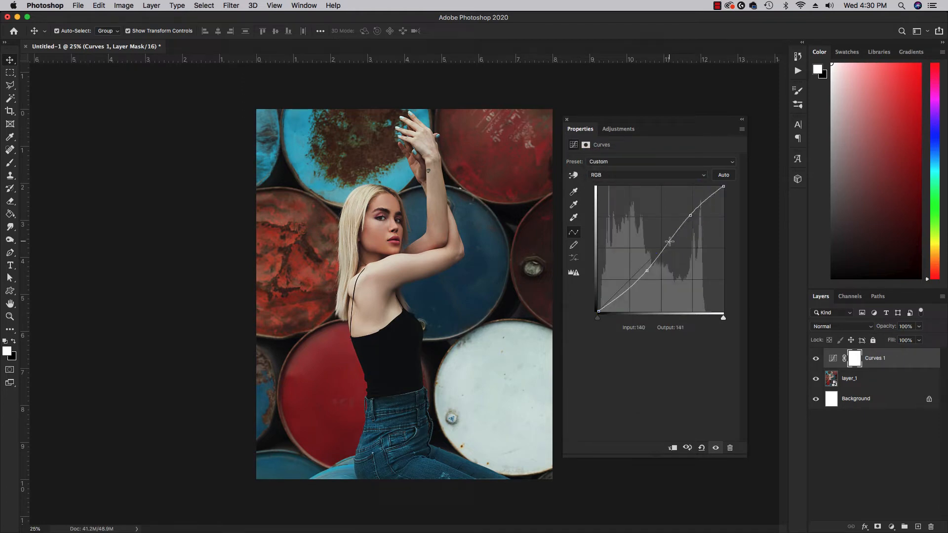
- Preview the Increase Contrast, Lighter and Color Negative curve presets on Curves 1
{"action": "left_click", "coordinate": [633, 164]}
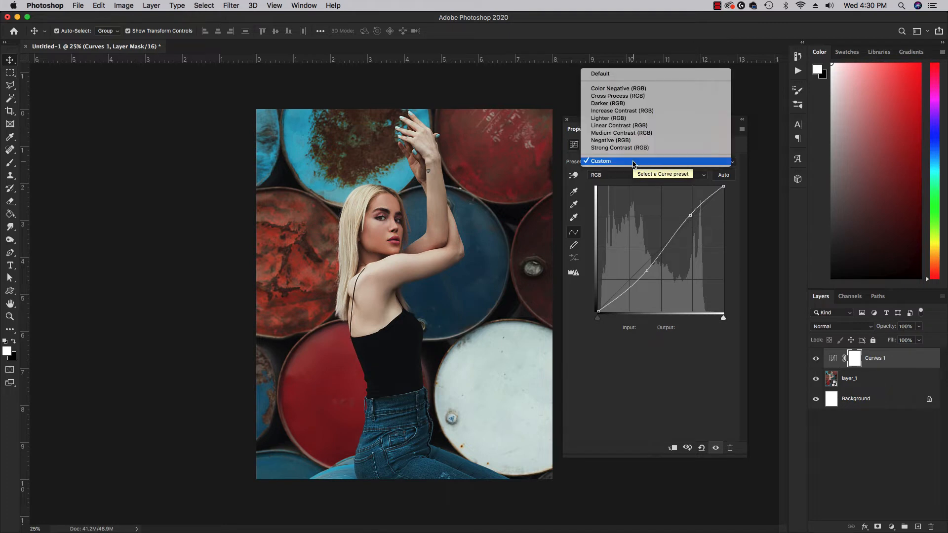
{"action": "left_click", "coordinate": [644, 111]}
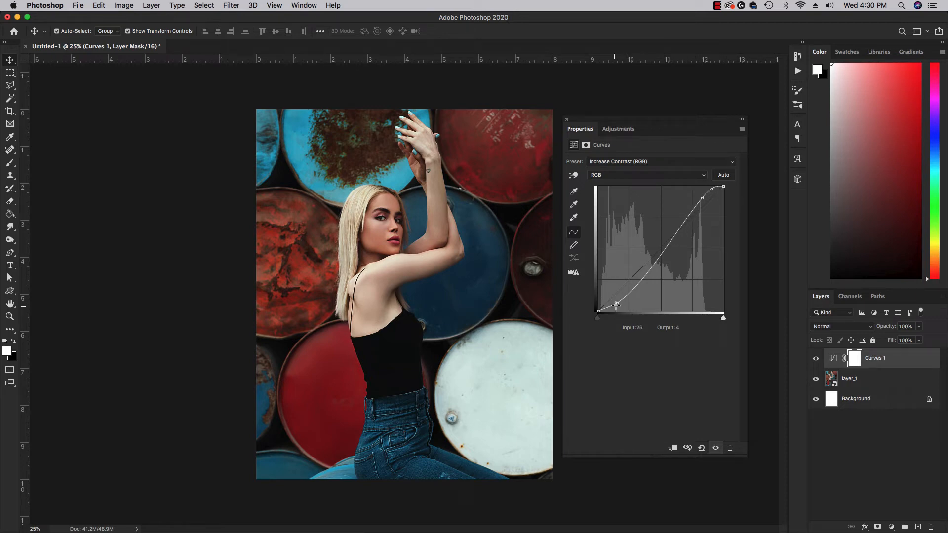
{"action": "left_click", "coordinate": [641, 163]}
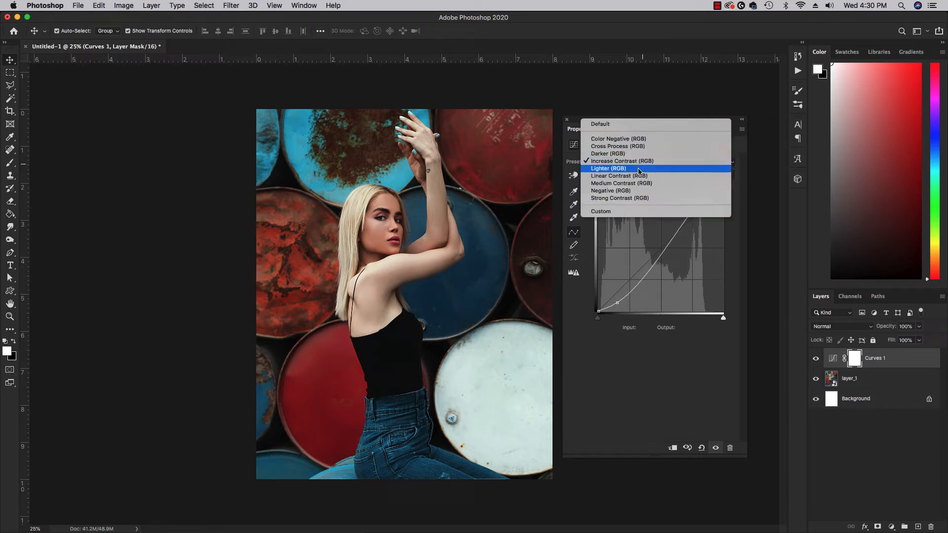
{"action": "left_click", "coordinate": [639, 169]}
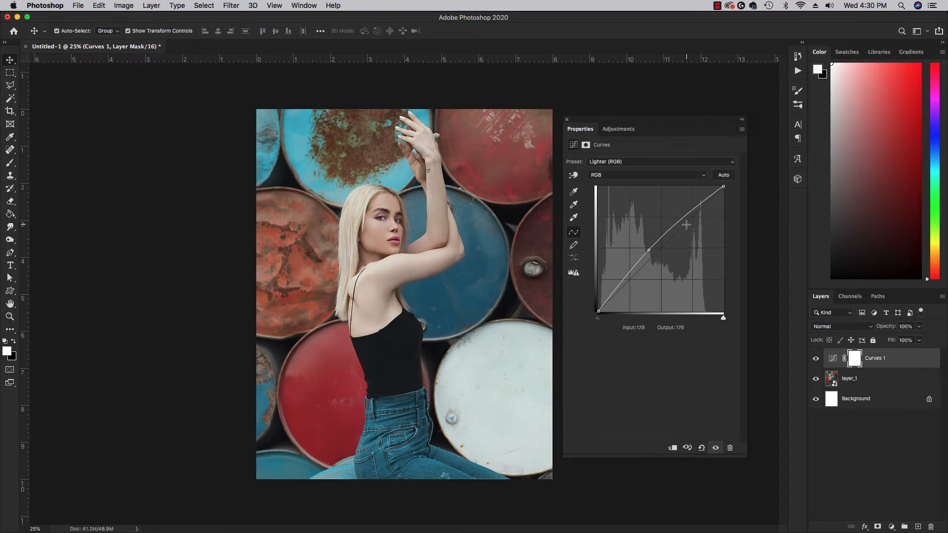
{"action": "left_click", "coordinate": [652, 163]}
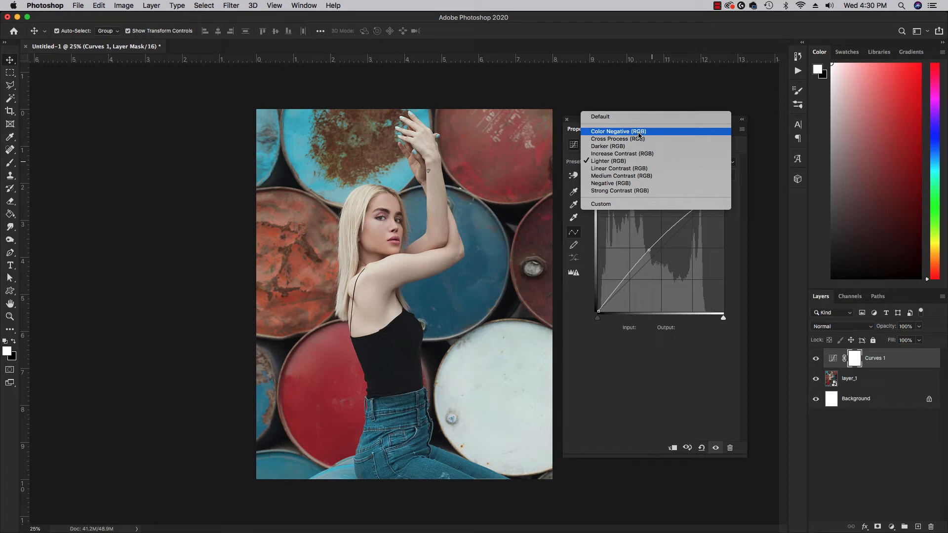
{"action": "left_click", "coordinate": [639, 132]}
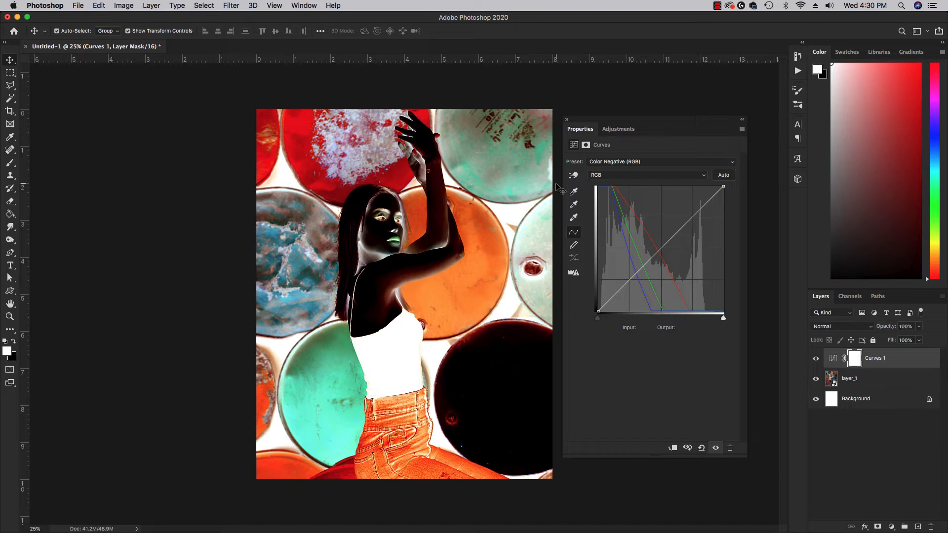
- Try Cross Process and Default, settle on Increase Contrast (RGB), and switch to the Brush tool
{"action": "left_click", "coordinate": [613, 168]}
{"action": "left_click", "coordinate": [615, 177]}
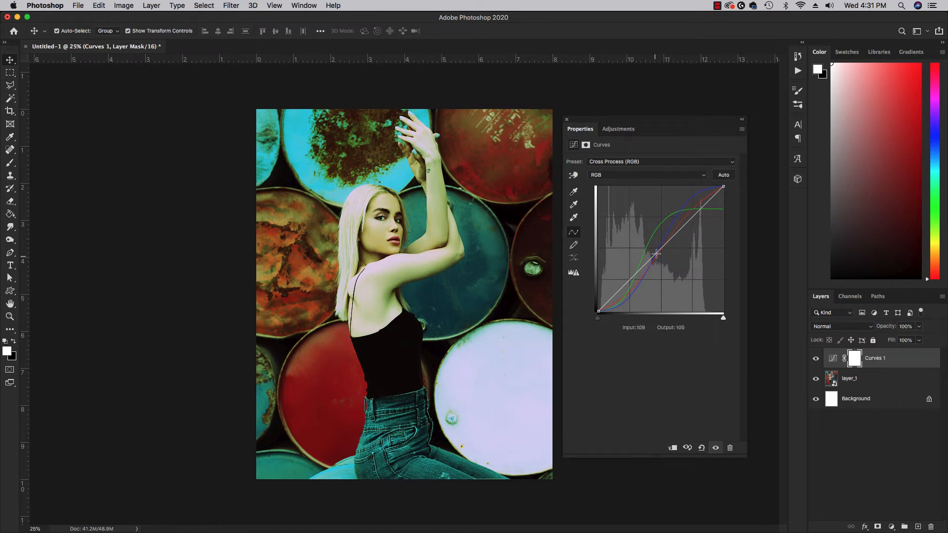
{"action": "left_click", "coordinate": [684, 165]}
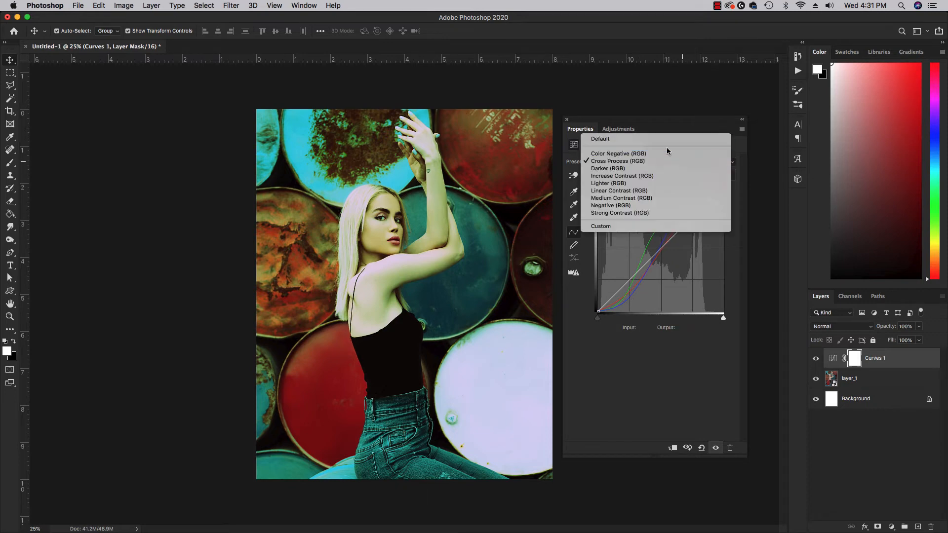
{"action": "left_click", "coordinate": [662, 143]}
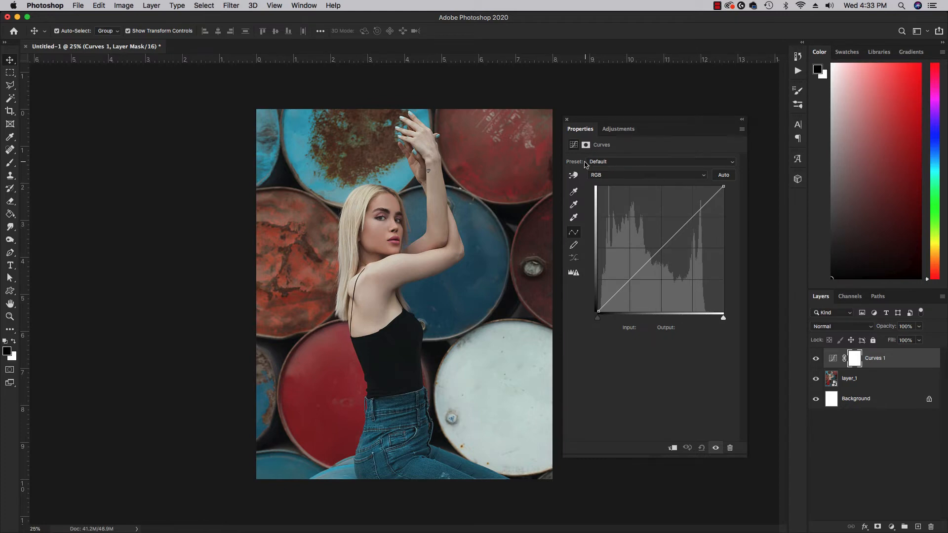
{"action": "left_click", "coordinate": [601, 165]}
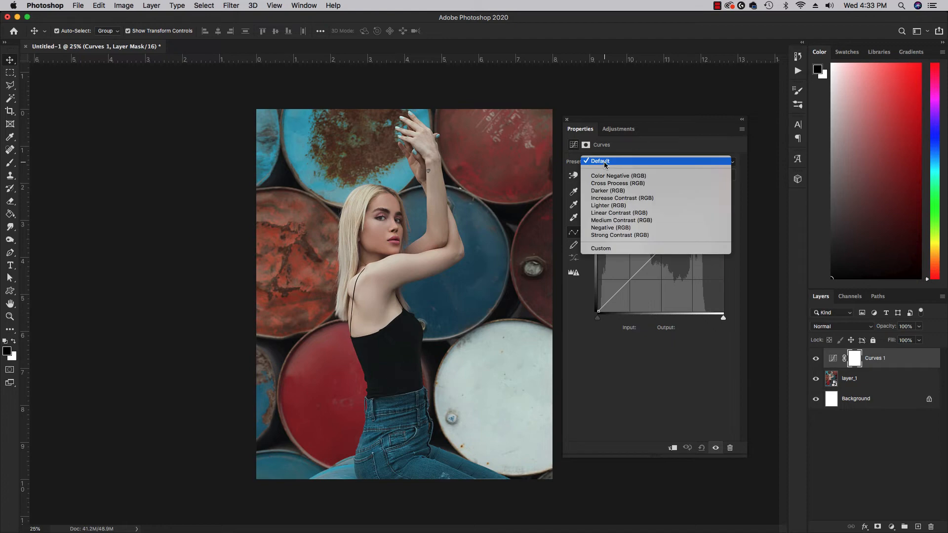
{"action": "left_click", "coordinate": [621, 198]}
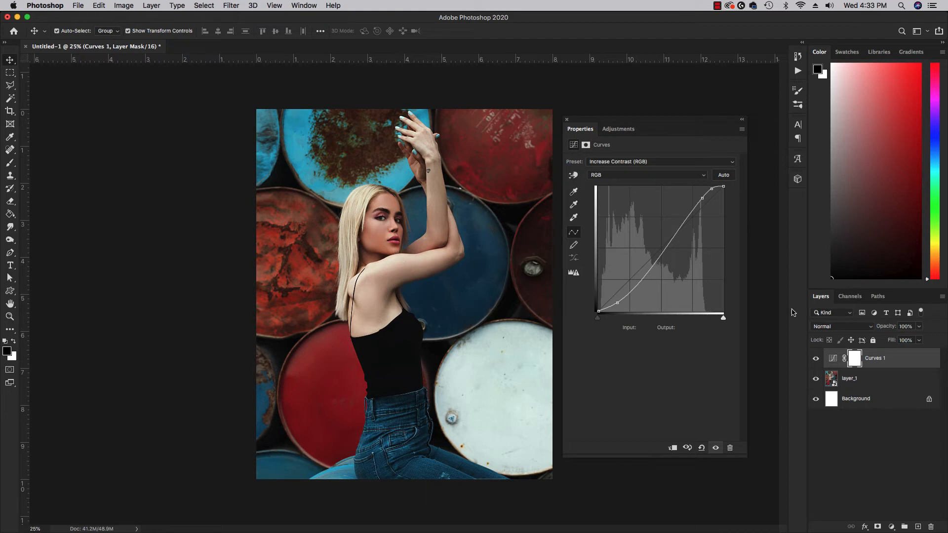
{"action": "left_click", "coordinate": [10, 164]}
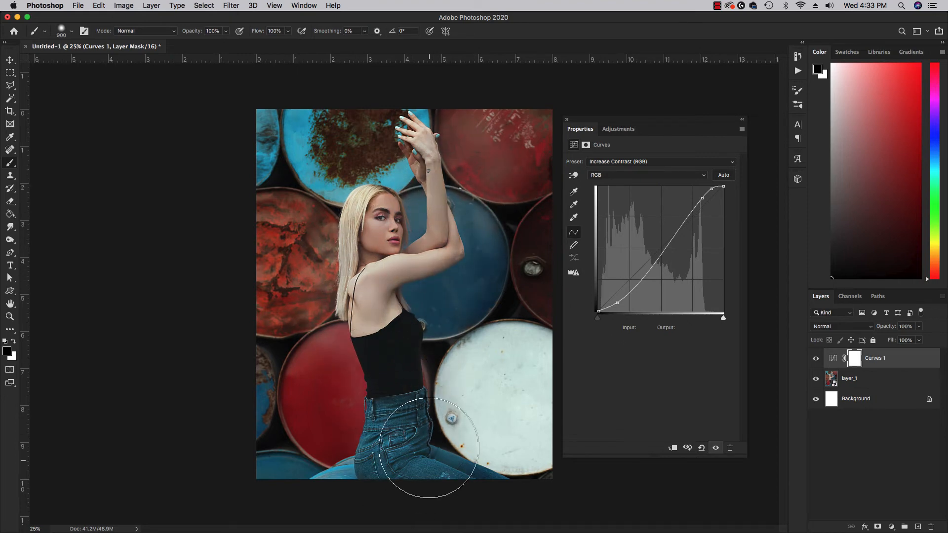
{"action": "mouse_move", "coordinate": [412, 151]}
{"action": "left_mouse_down"}
{"action": "mouse_move", "coordinate": [424, 249]}
{"action": "mouse_move", "coordinate": [396, 273]}
{"action": "mouse_move", "coordinate": [398, 442]}
{"action": "mouse_move", "coordinate": [470, 474]}
{"action": "mouse_move", "coordinate": [458, 483]}
{"action": "mouse_move", "coordinate": [398, 336]}
{"action": "left_mouse_up"}
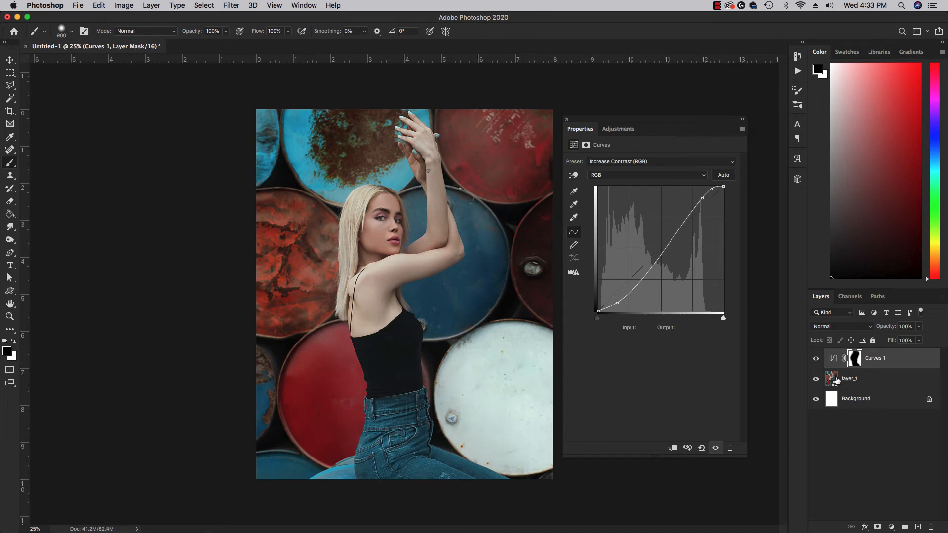
{"action": "left_click", "coordinate": [815, 360]}
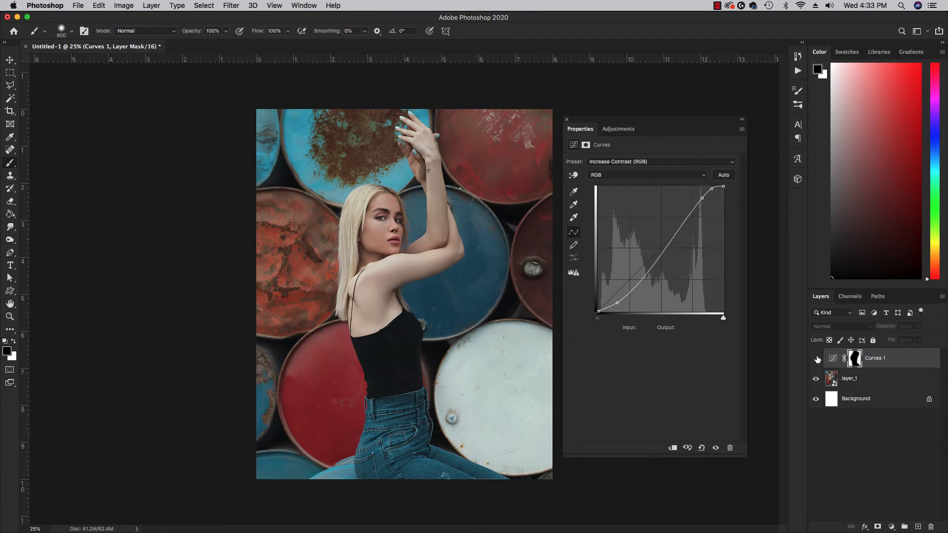
{"action": "left_click", "coordinate": [816, 359]}
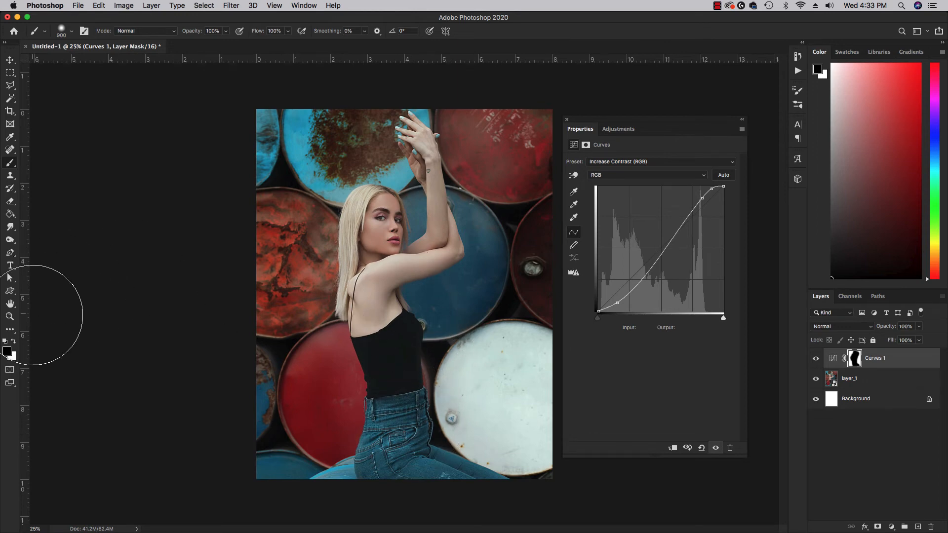
{"action": "left_click", "coordinate": [13, 341]}
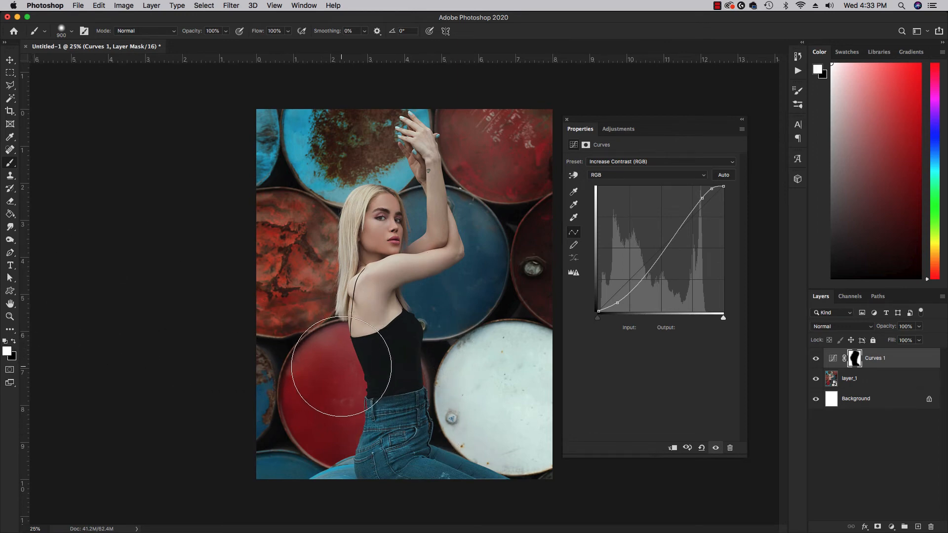
{"action": "mouse_move", "coordinate": [338, 377]}
{"action": "left_mouse_down"}
{"action": "mouse_move", "coordinate": [377, 413]}
{"action": "mouse_move", "coordinate": [393, 447]}
{"action": "mouse_move", "coordinate": [481, 480]}
{"action": "mouse_move", "coordinate": [406, 349]}
{"action": "mouse_move", "coordinate": [373, 241]}
{"action": "mouse_move", "coordinate": [368, 354]}
{"action": "mouse_move", "coordinate": [443, 138]}
{"action": "mouse_move", "coordinate": [451, 284]}
{"action": "mouse_move", "coordinate": [413, 316]}
{"action": "mouse_move", "coordinate": [500, 168]}
{"action": "mouse_move", "coordinate": [402, 297]}
{"action": "mouse_move", "coordinate": [332, 167]}
{"action": "mouse_move", "coordinate": [418, 141]}
{"action": "mouse_move", "coordinate": [374, 371]}
{"action": "mouse_move", "coordinate": [451, 487]}
{"action": "mouse_move", "coordinate": [525, 106]}
{"action": "mouse_move", "coordinate": [487, 461]}
{"action": "mouse_move", "coordinate": [260, 148]}
{"action": "mouse_move", "coordinate": [545, 134]}
{"action": "mouse_move", "coordinate": [521, 498]}
{"action": "mouse_move", "coordinate": [436, 437]}
{"action": "mouse_move", "coordinate": [372, 247]}
{"action": "left_mouse_up"}
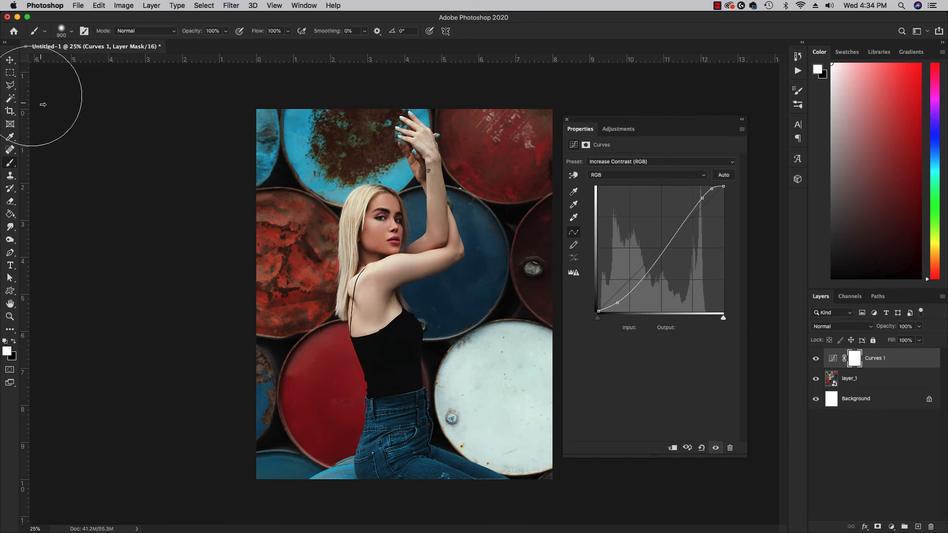
{"action": "left_click", "coordinate": [15, 64]}
{"action": "left_click", "coordinate": [184, 230]}
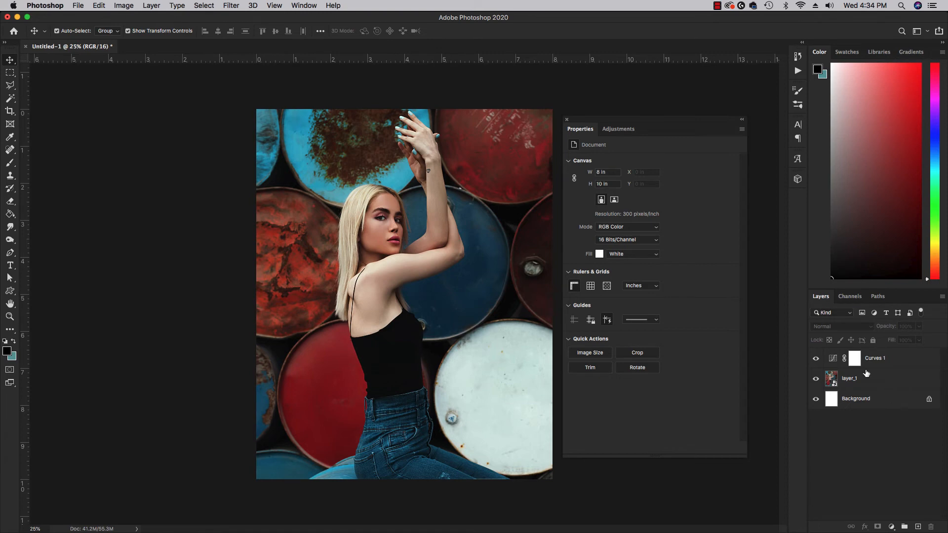
{"action": "left_click", "coordinate": [836, 359]}
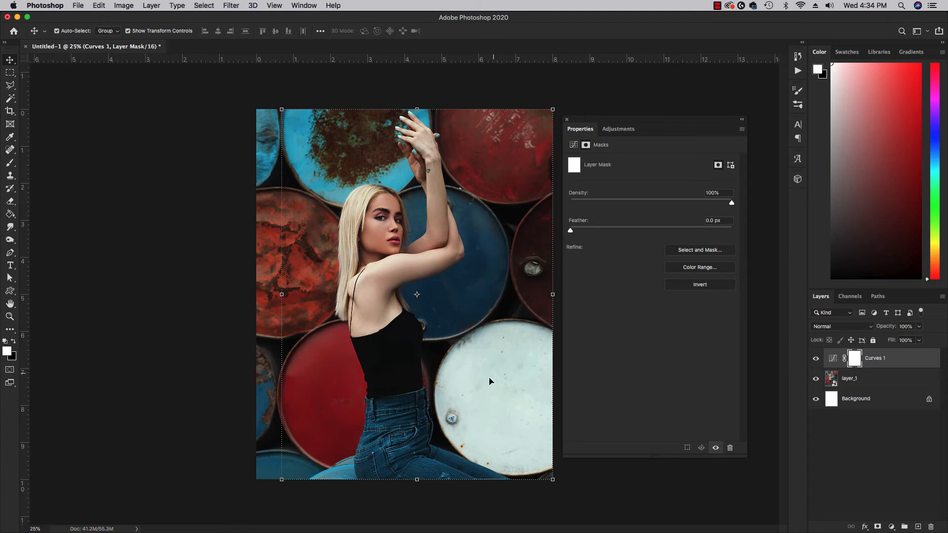
{"action": "left_click", "coordinate": [12, 162]}
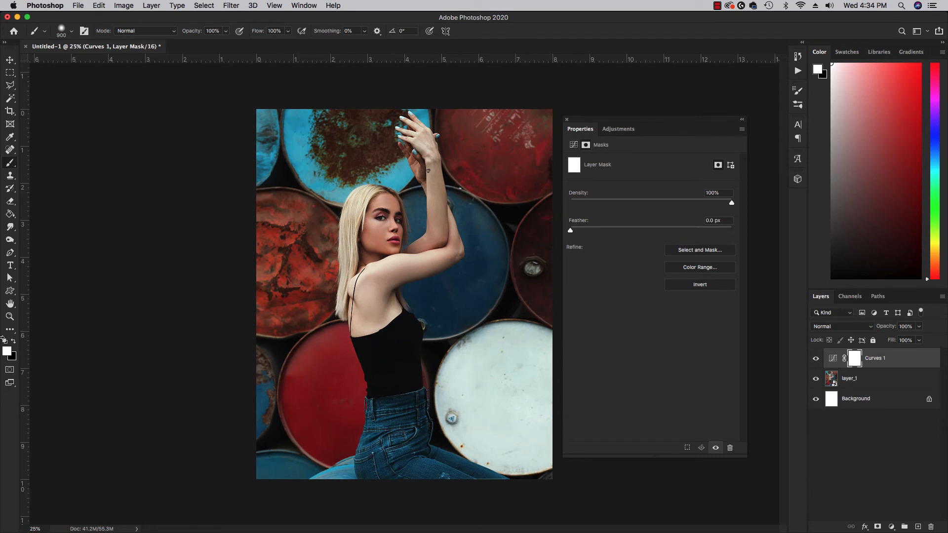
{"action": "left_click", "coordinate": [12, 342]}
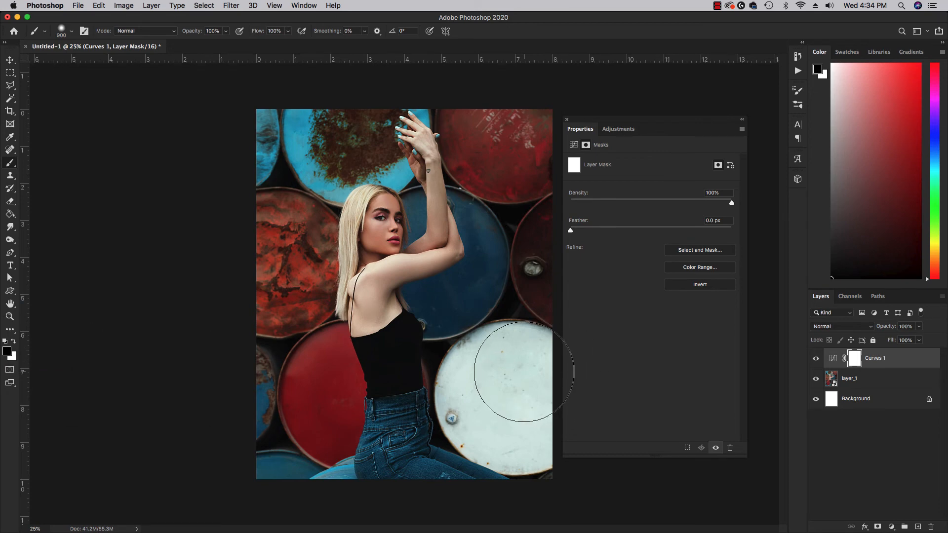
{"action": "key", "text": "bracketleft"}
{"action": "mouse_move", "coordinate": [530, 369]}
{"action": "left_mouse_down"}
{"action": "mouse_move", "coordinate": [505, 367]}
{"action": "mouse_move", "coordinate": [489, 380]}
{"action": "mouse_move", "coordinate": [489, 413]}
{"action": "mouse_move", "coordinate": [526, 436]}
{"action": "mouse_move", "coordinate": [529, 383]}
{"action": "left_mouse_up"}
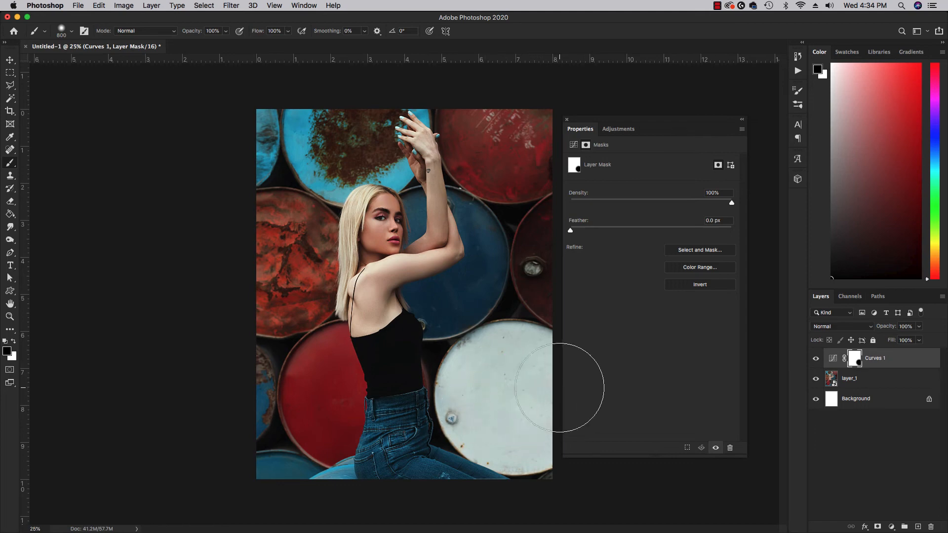
{"action": "key", "text": "super+z"}
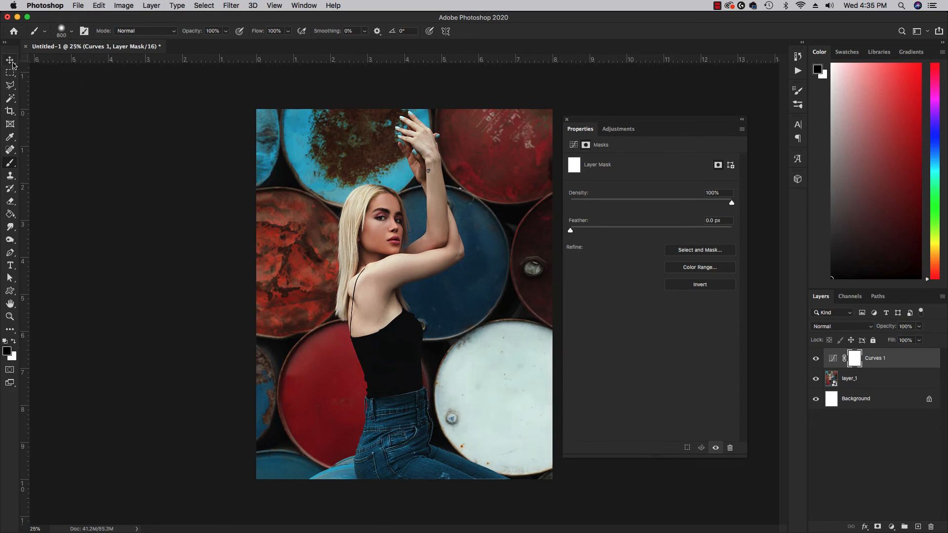
- With the Move tool active, select the Curves 1 layer and delete it
{"action": "left_click", "coordinate": [11, 60]}
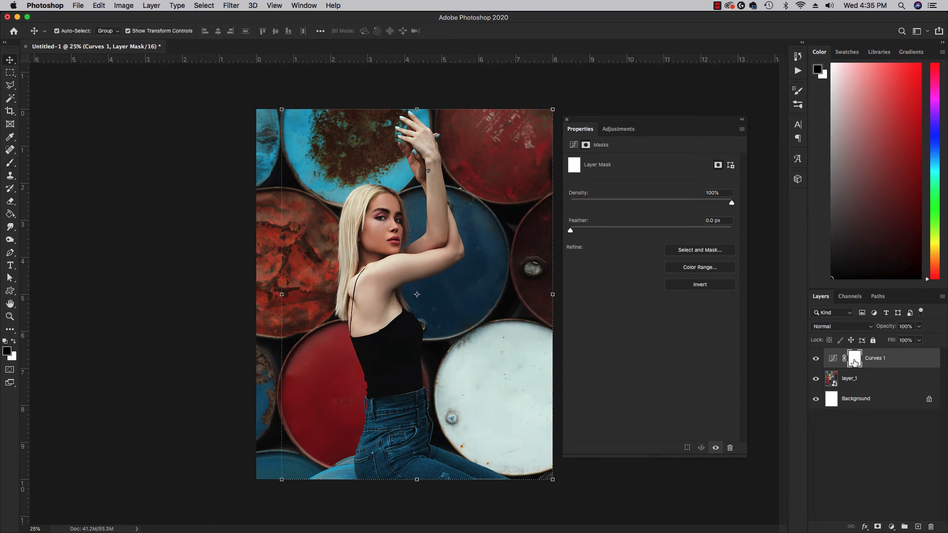
{"action": "left_click", "coordinate": [203, 330]}
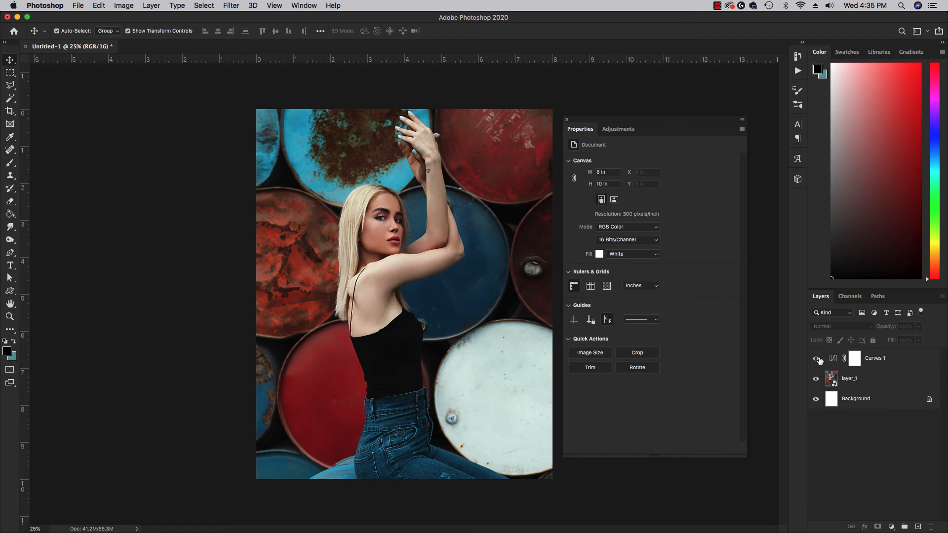
{"action": "left_click", "coordinate": [907, 360]}
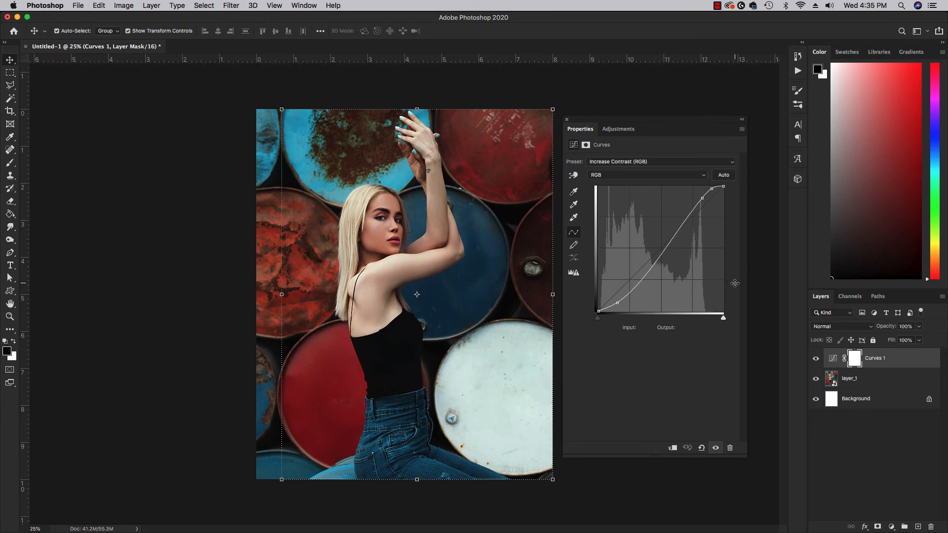
{"action": "key", "text": "Delete"}
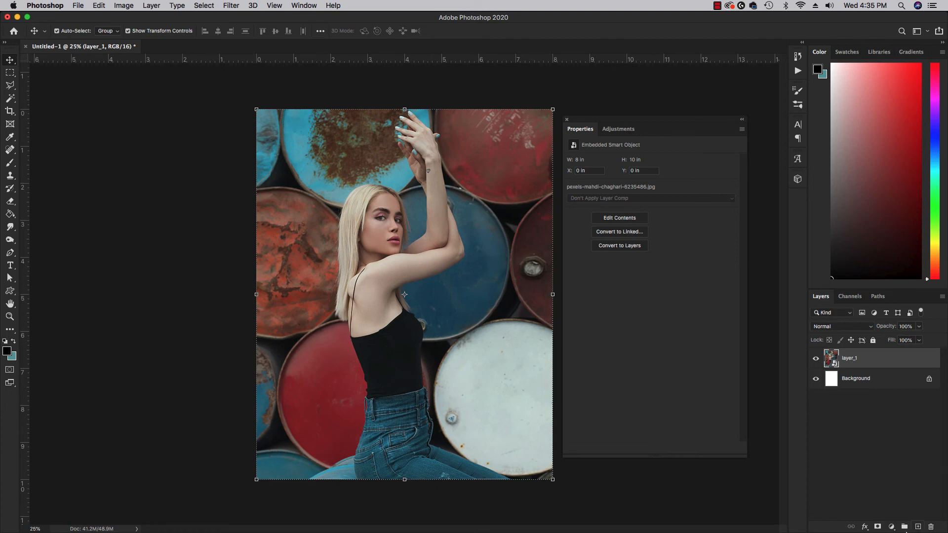
- Add a Curves adjustment layer and apply the Increase Contrast (RGB) preset
{"action": "left_click", "coordinate": [892, 527]}
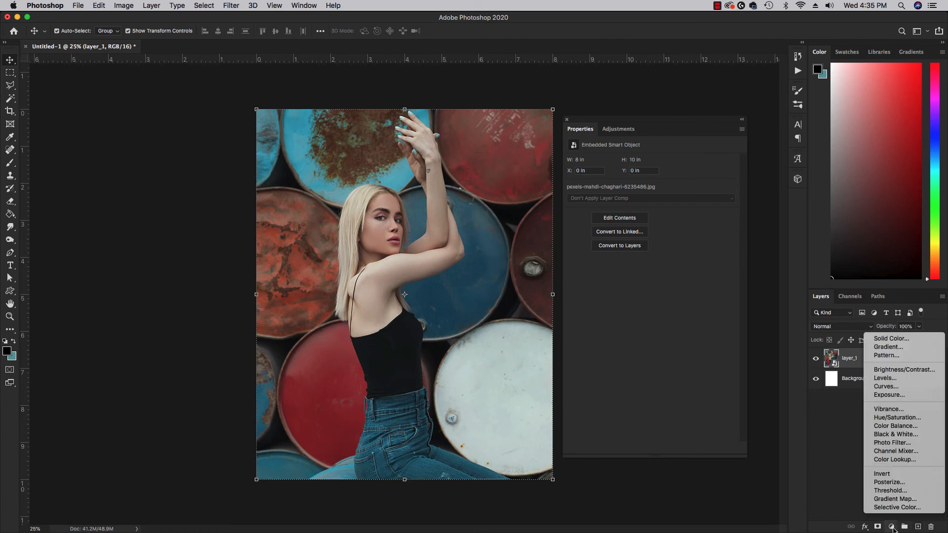
{"action": "left_click", "coordinate": [889, 388]}
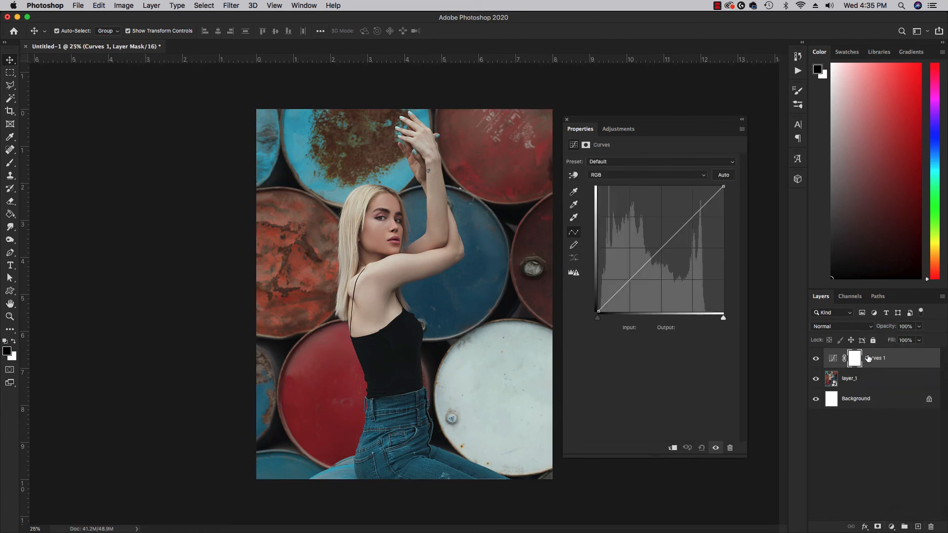
{"action": "left_click", "coordinate": [624, 163]}
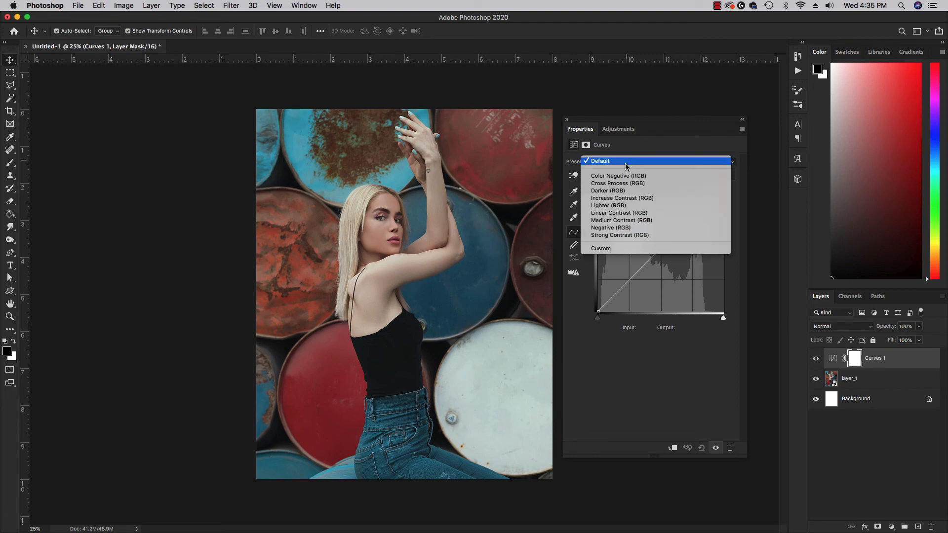
{"action": "left_click", "coordinate": [625, 198]}
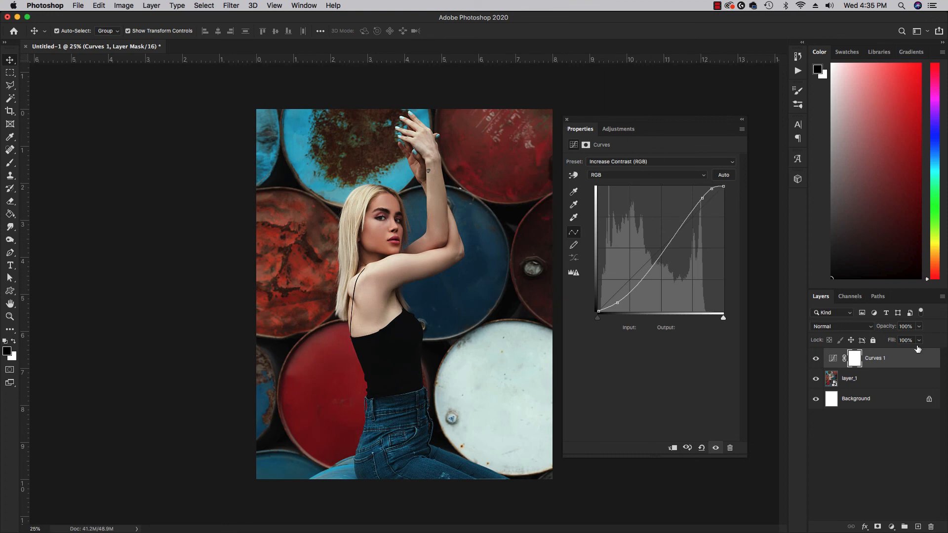
- Delete that Curves 1 layer and add a new Curves adjustment layer with the default curve
{"action": "left_click", "coordinate": [904, 359]}
{"action": "key", "text": "BackSpace"}
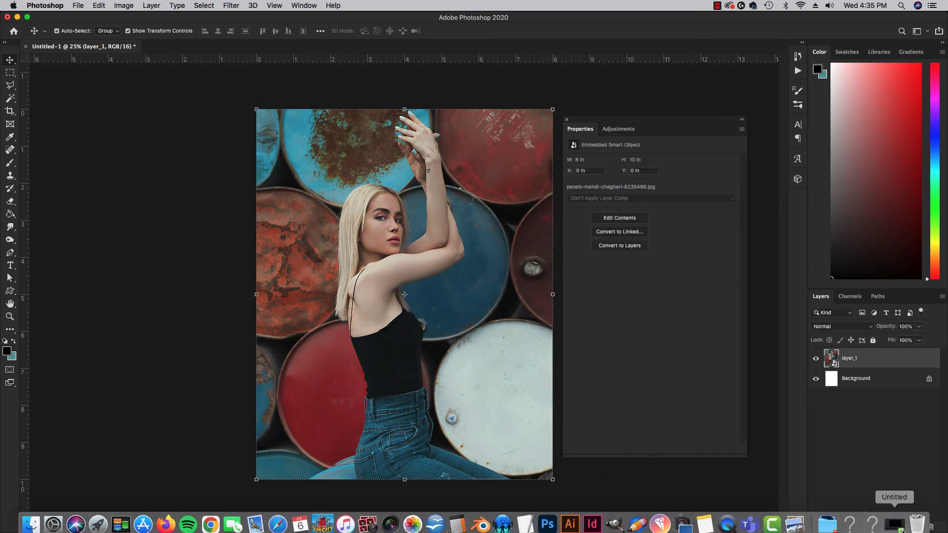
{"action": "left_click", "coordinate": [892, 526]}
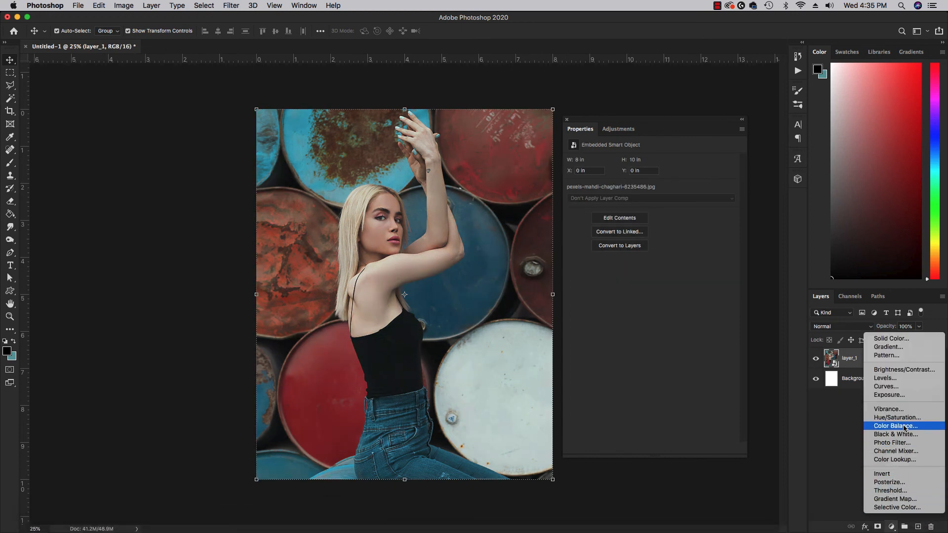
{"action": "left_click", "coordinate": [898, 388]}
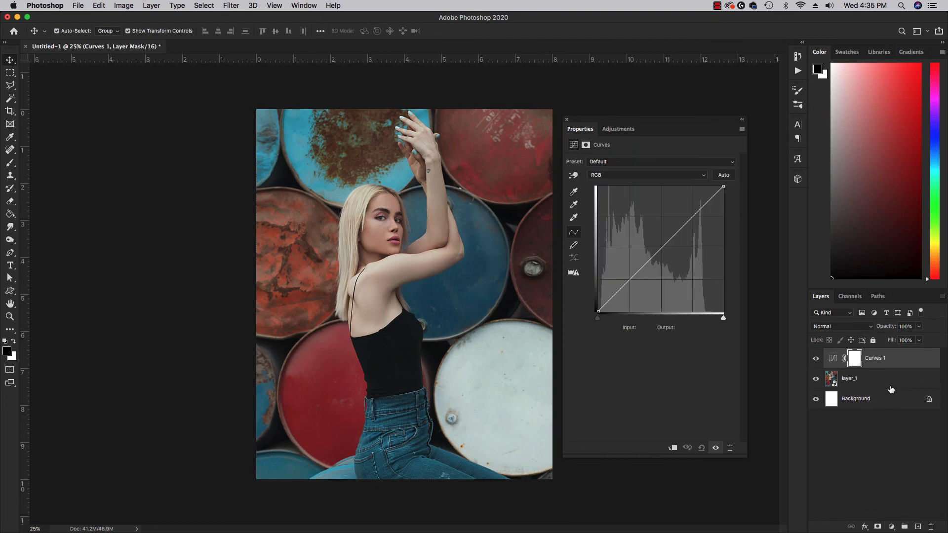
- Build an S-curve on Curves 1 with the shadow point at 62/45 and raised highlights, then select layer_1
{"action": "left_click", "coordinate": [623, 288]}
{"action": "left_click", "coordinate": [702, 210]}
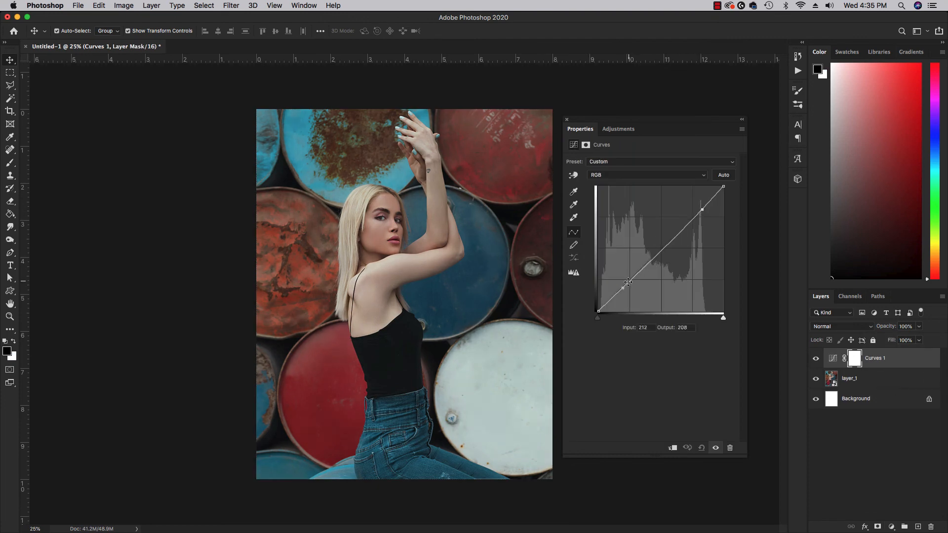
{"action": "left_click_drag", "start_coordinate": [624, 286], "coordinate": [625, 289]}
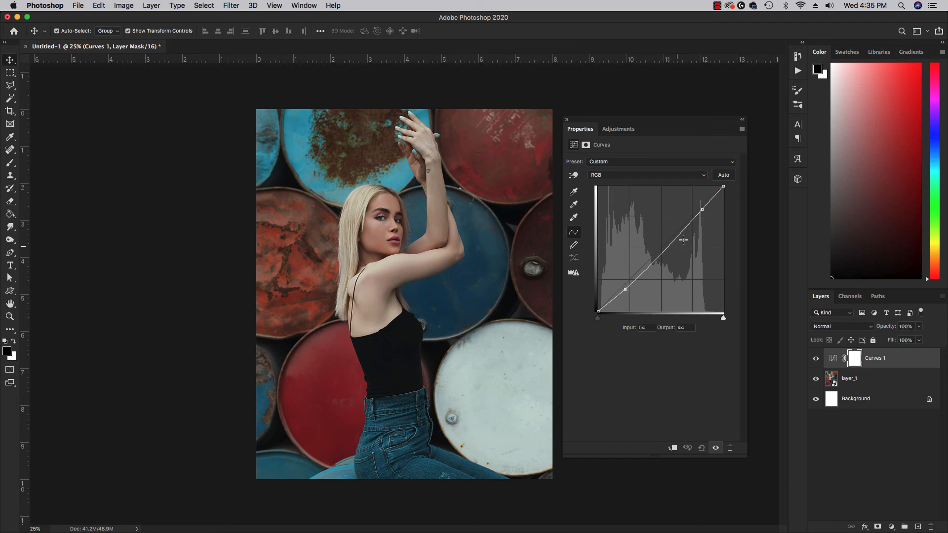
{"action": "left_click_drag", "start_coordinate": [704, 210], "coordinate": [708, 198]}
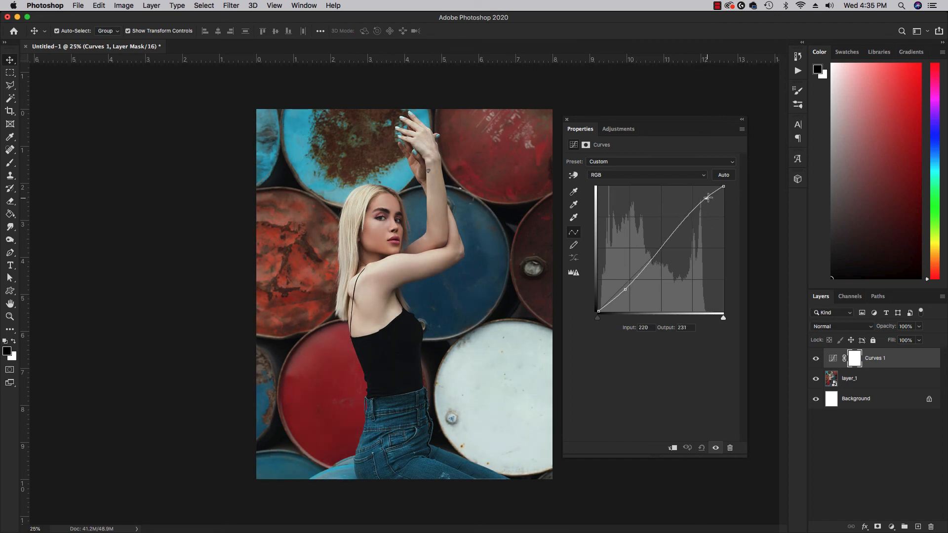
{"action": "left_click", "coordinate": [616, 300]}
{"action": "left_click_drag", "start_coordinate": [617, 300], "coordinate": [616, 301]}
{"action": "left_click", "coordinate": [715, 191]}
{"action": "left_click_drag", "start_coordinate": [715, 191], "coordinate": [707, 202]}
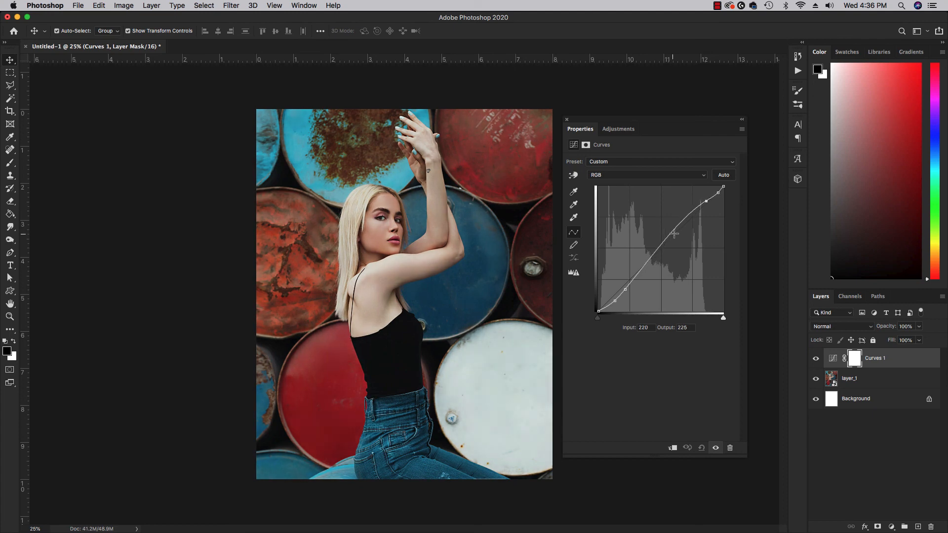
{"action": "left_click_drag", "start_coordinate": [626, 290], "coordinate": [629, 289]}
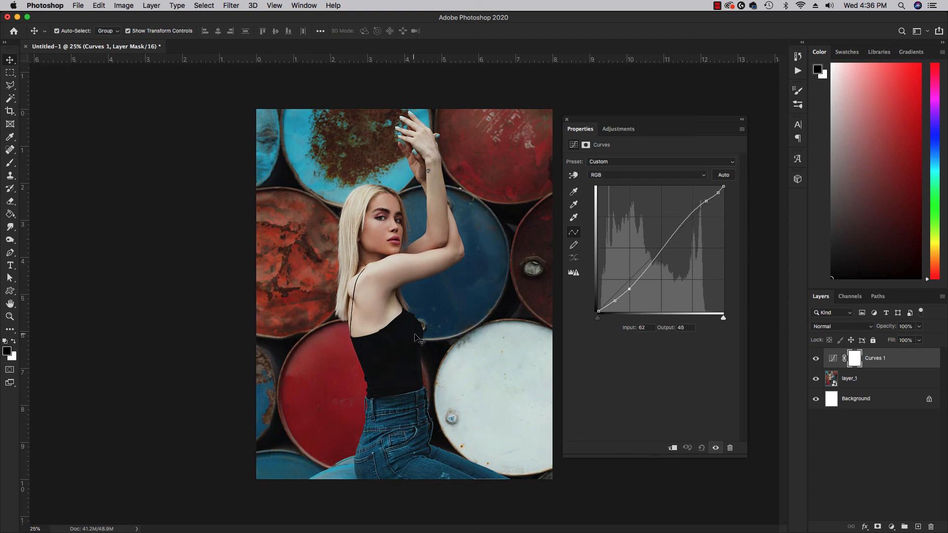
{"action": "left_click", "coordinate": [871, 381]}
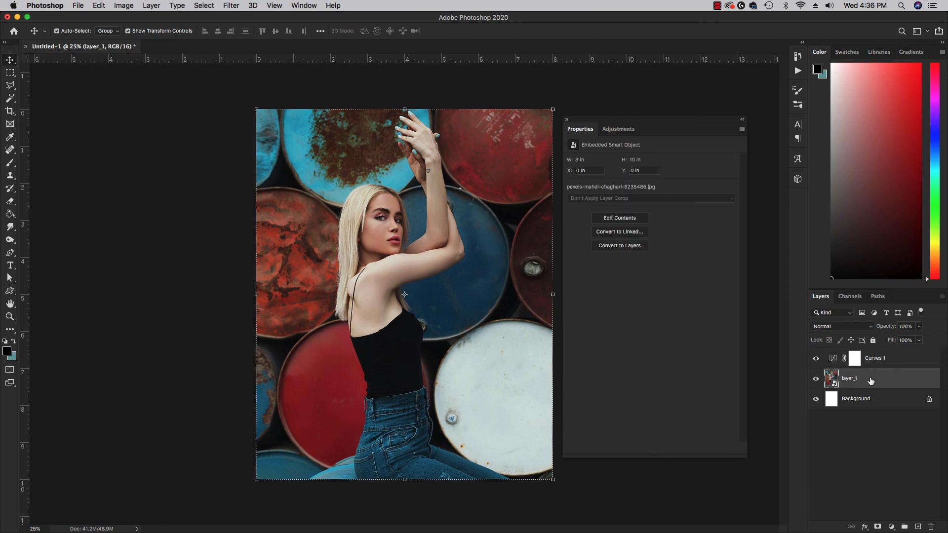